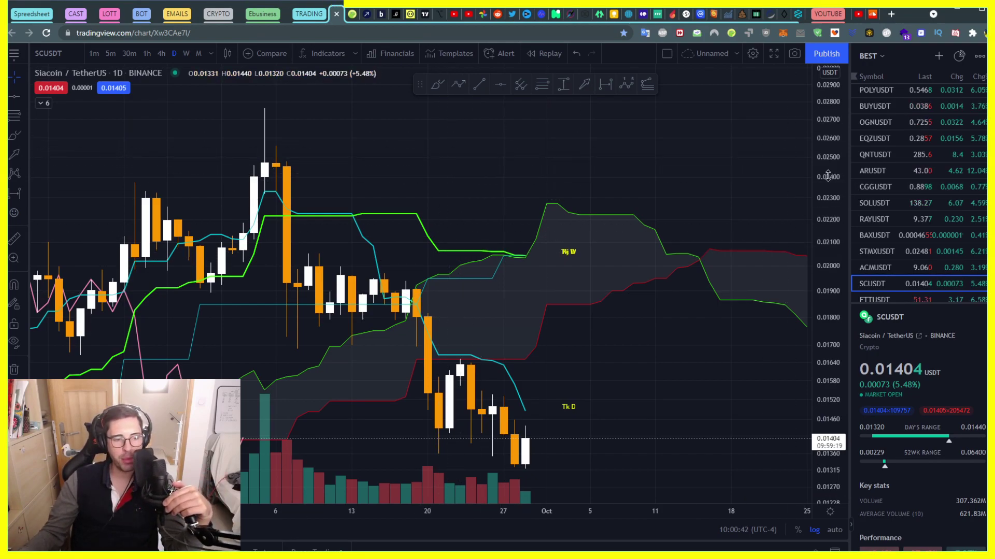
Step: Rescale, pan and zoom out the SCUSDT daily chart to show July through early October
left_click_drag(828, 176, 835, 220)
left_click_drag(636, 391, 651, 269)
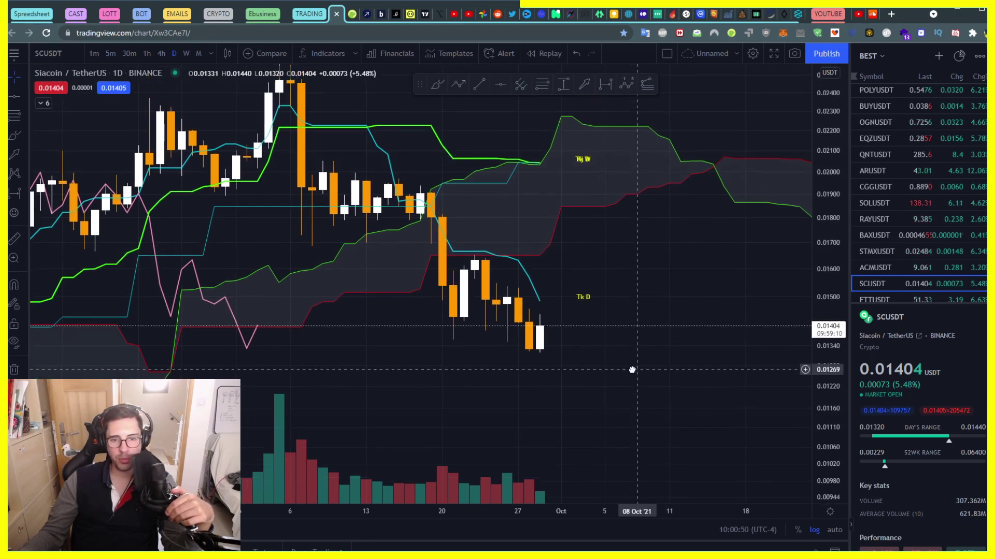
left_click_drag(269, 331, 385, 333)
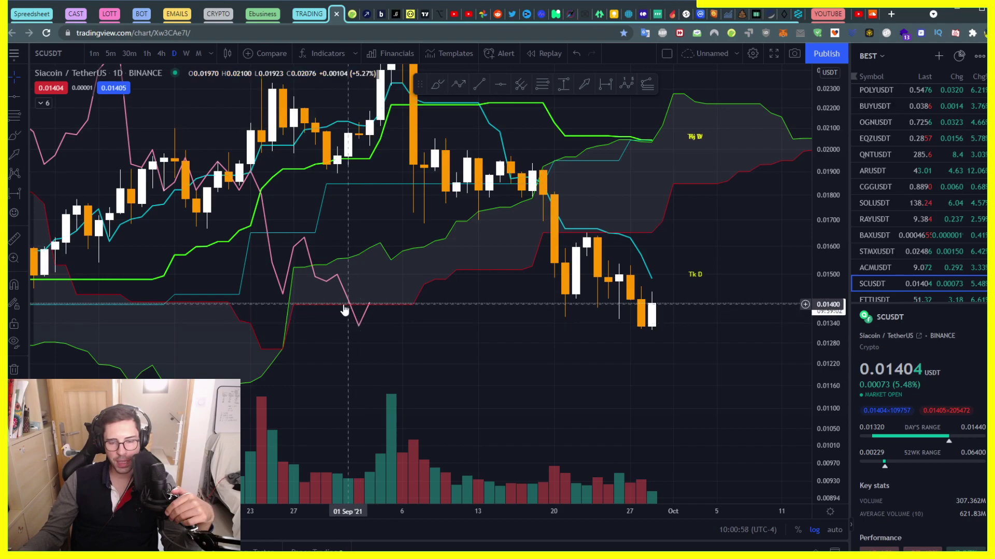
scroll(347, 314, "up", 2)
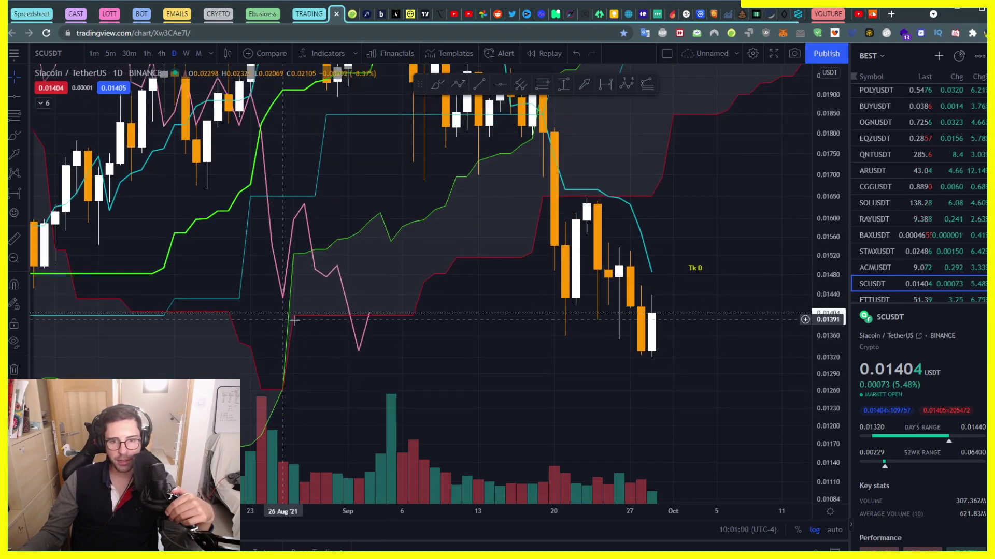
scroll(355, 327, "up", 3)
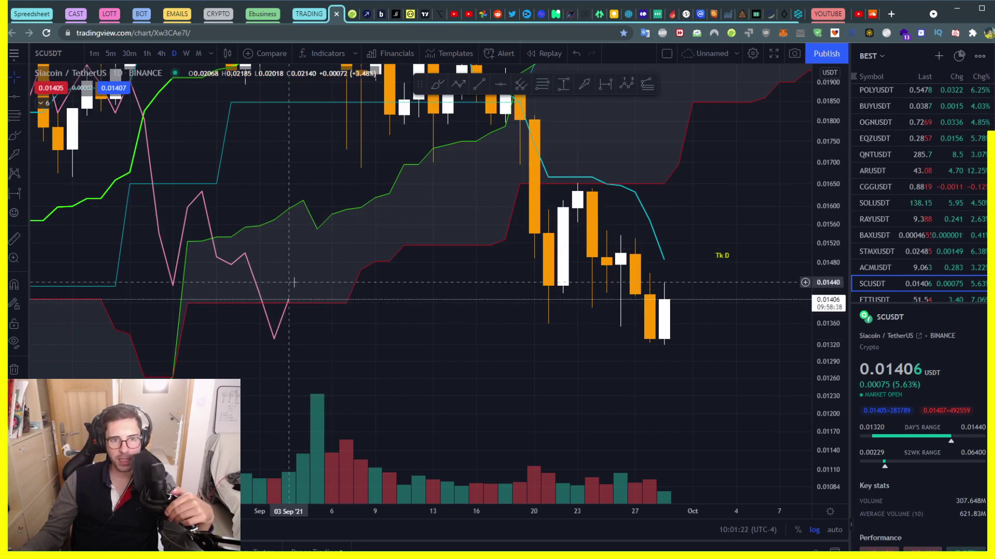
left_click_drag(395, 315, 514, 329)
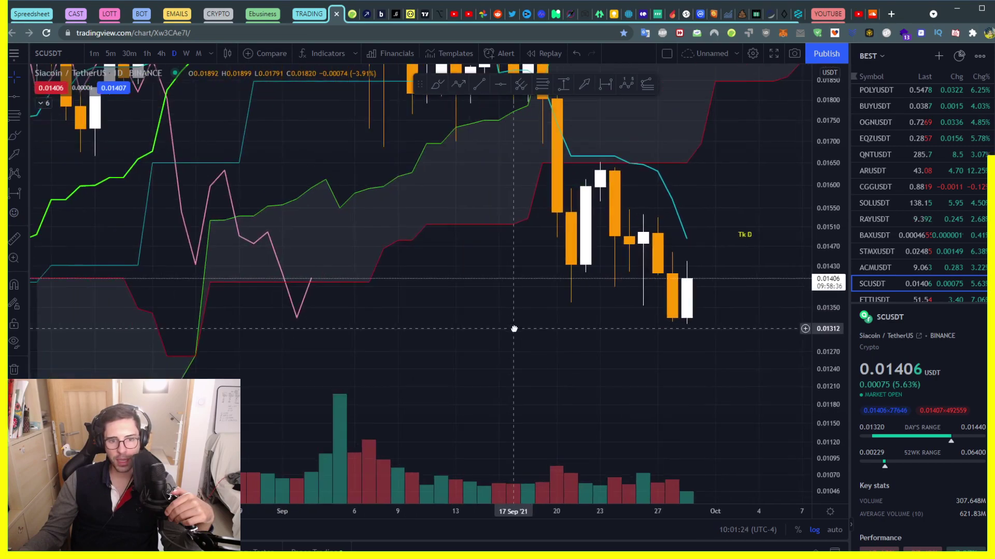
scroll(291, 304, "right", 5)
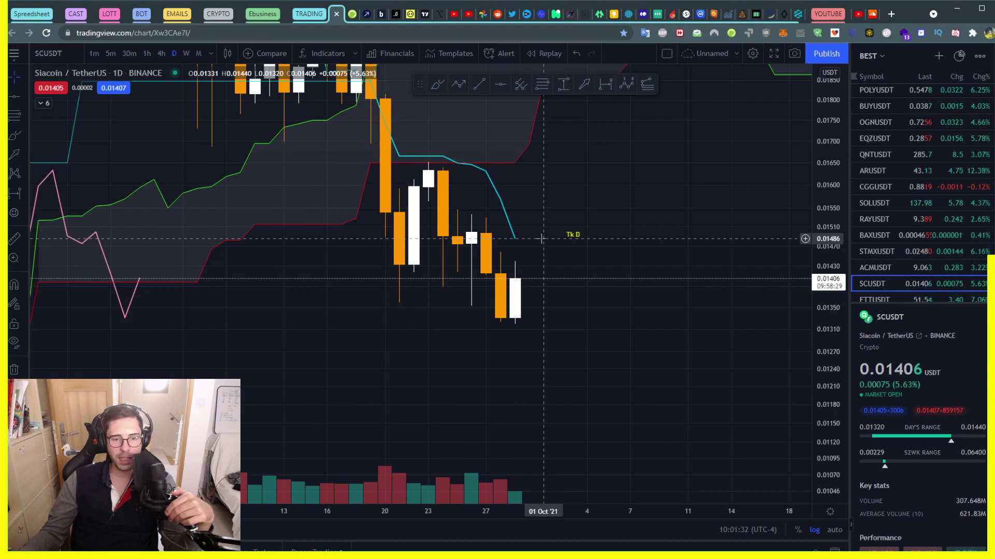
scroll(541, 238, "down", 3)
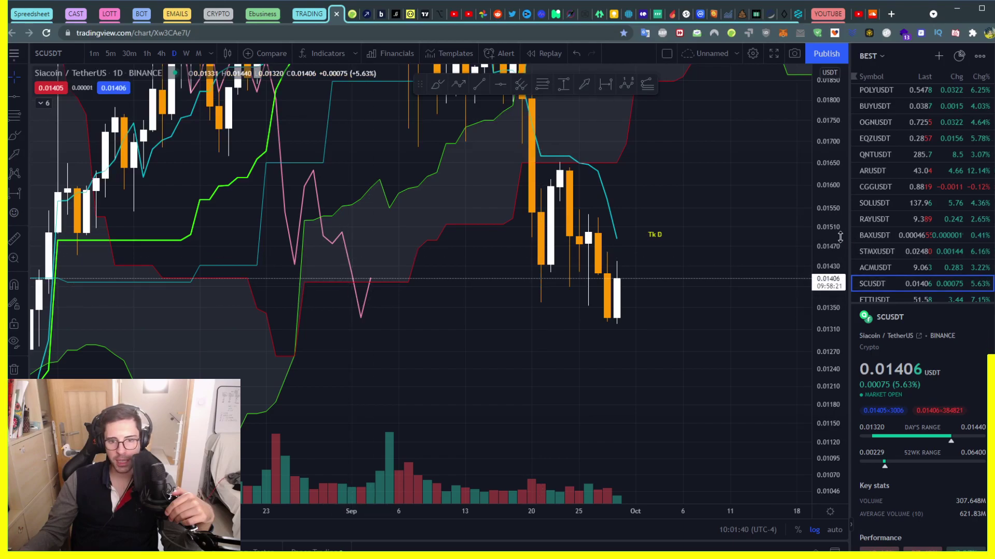
scroll(200, 275, "down", 3)
scroll(200, 276, "down", 2)
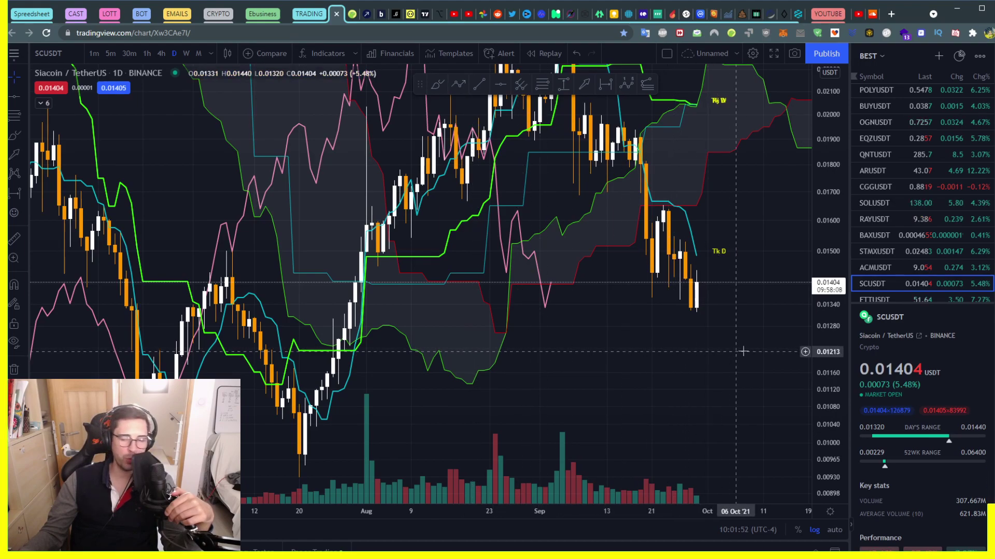
Step: Draw horizontal lines at 0.01216, 0.01132 and 0.01049 on the chart
left_click(804, 351)
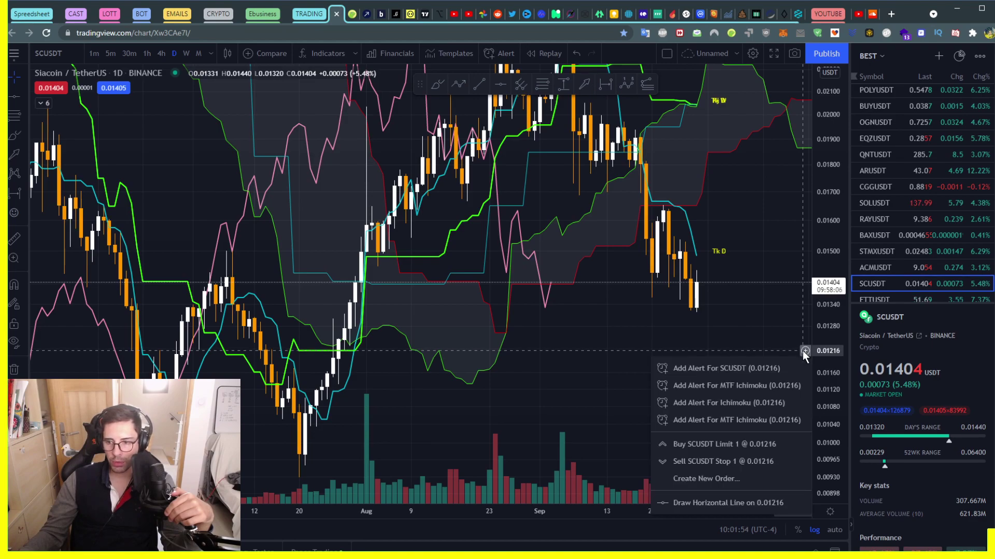
left_click(714, 501)
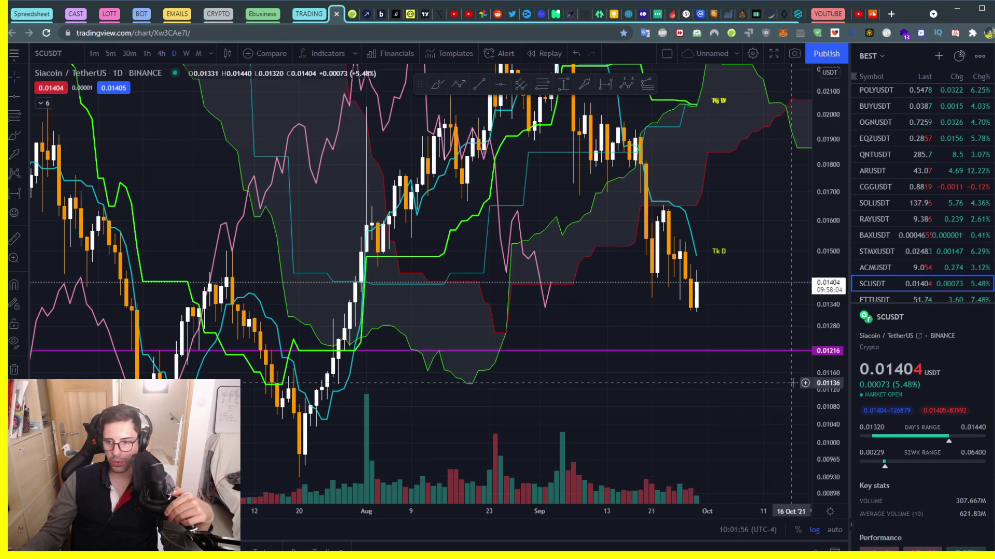
left_click_drag(683, 399, 700, 285)
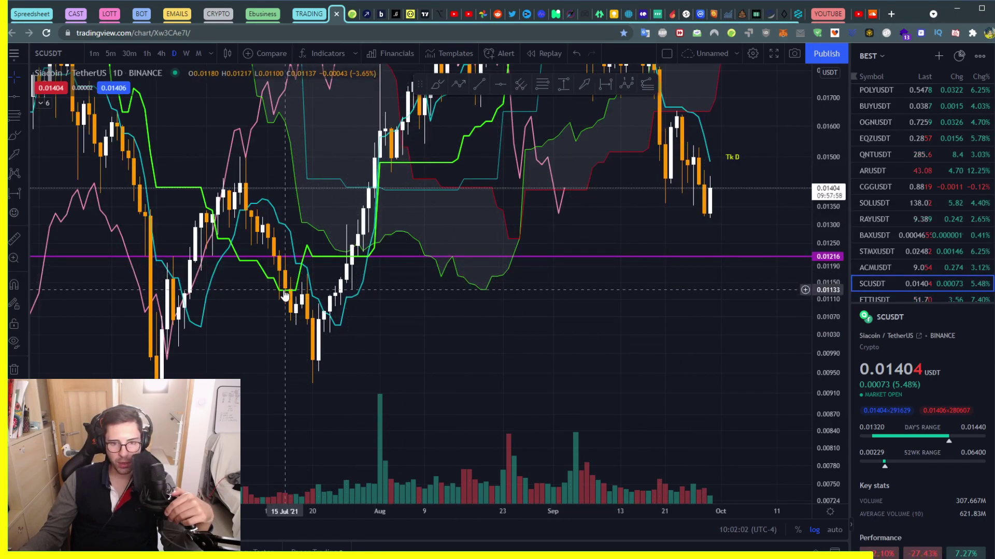
left_click(804, 291)
left_click(723, 442)
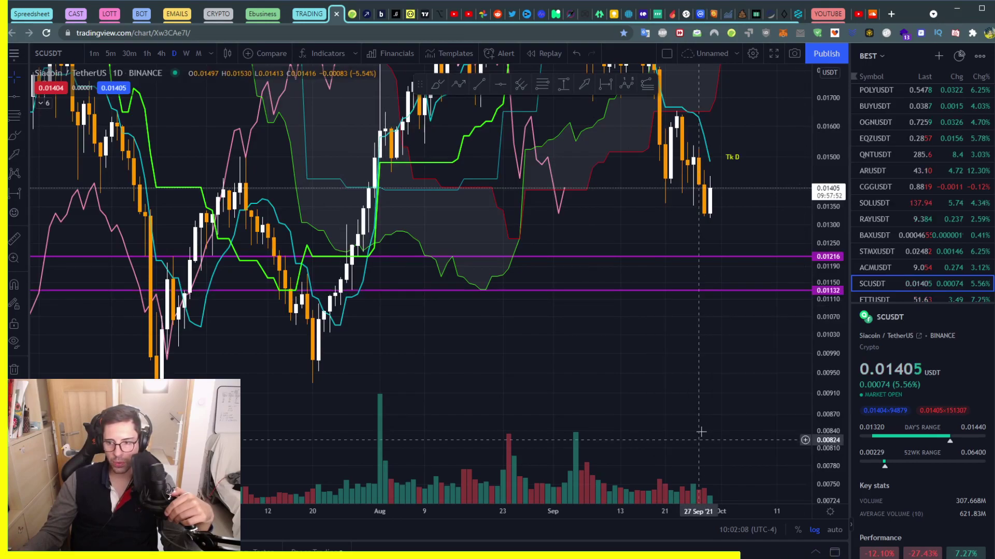
scroll(513, 380, "left", 5)
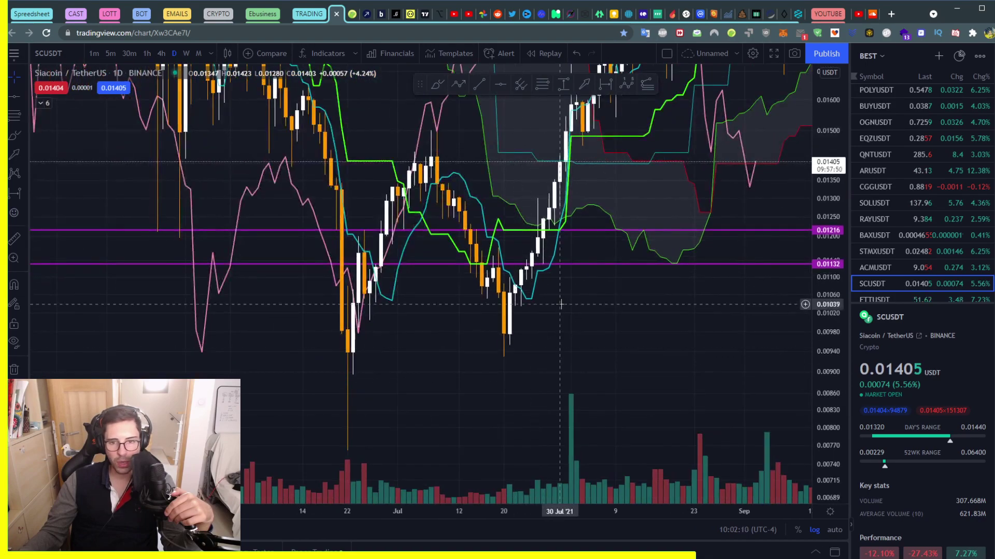
left_click(803, 300)
left_click(694, 453)
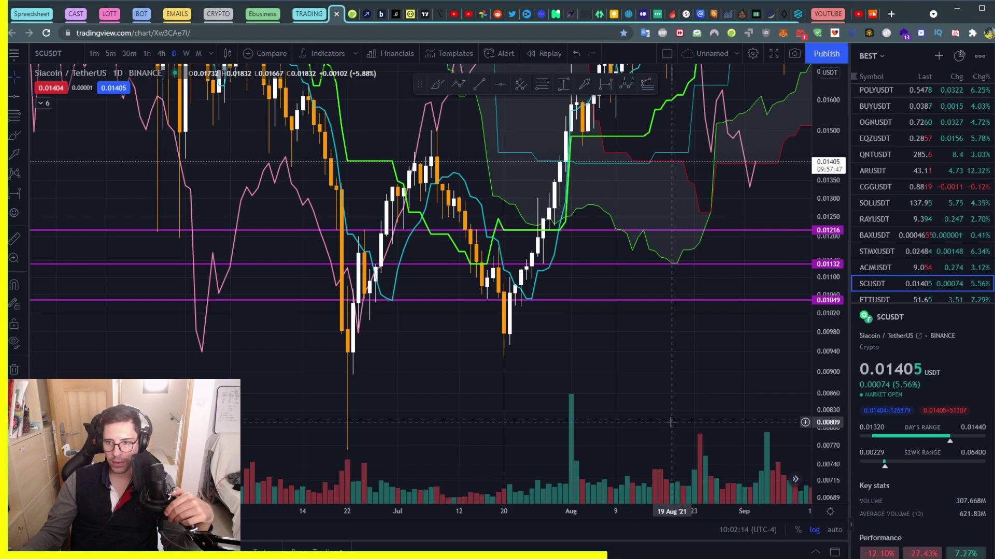
Step: Bring the latest daily candles into view and stretch the price scale to enlarge them
left_click_drag(621, 344, 446, 375)
left_click_drag(192, 290, 405, 249)
key("alt+h")
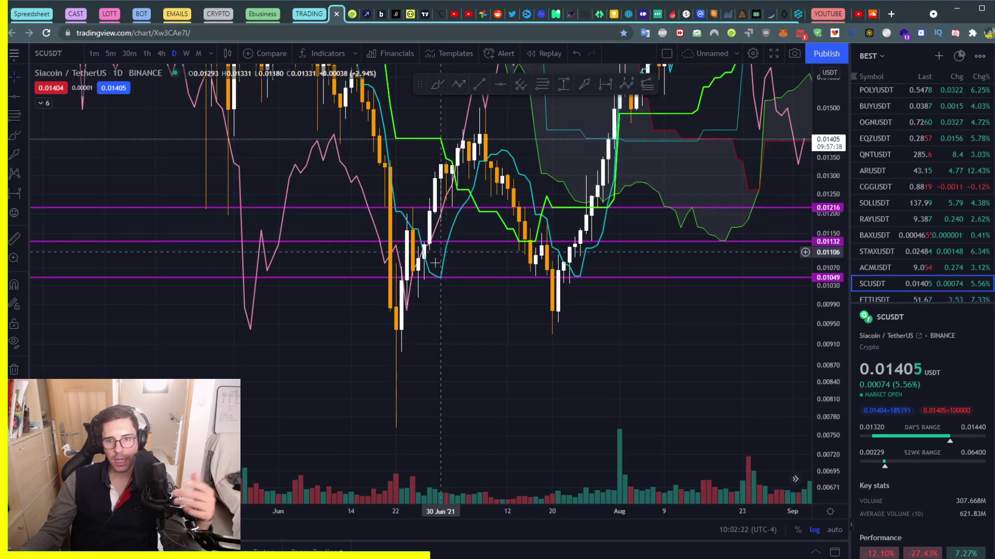
key("alt+h")
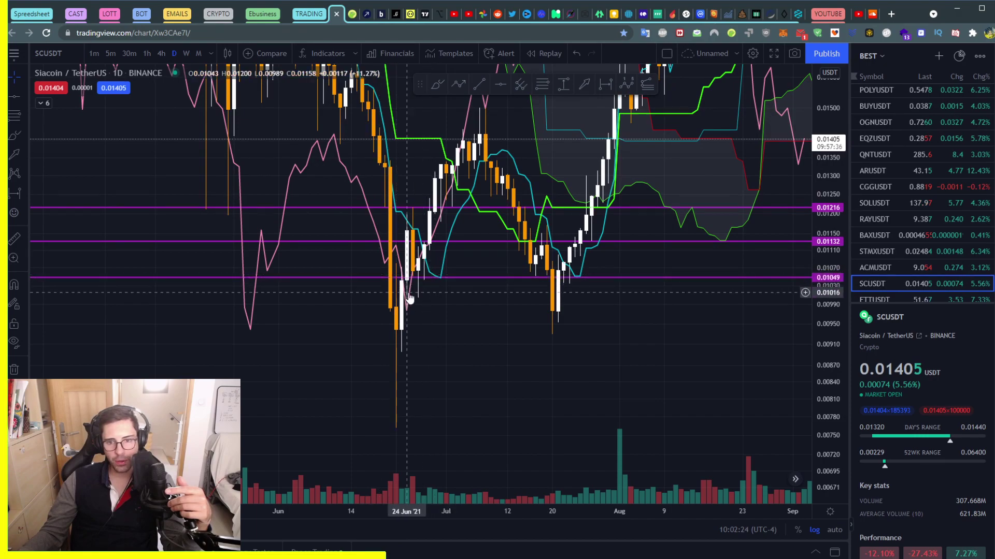
left_click_drag(807, 342, 808, 322)
left_click_drag(605, 360, 549, 337)
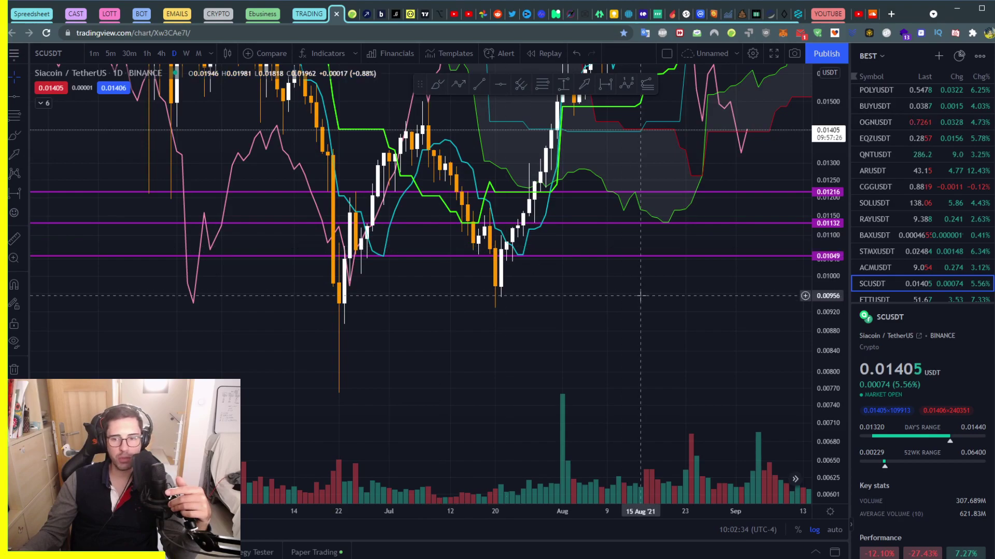
left_click_drag(638, 288, 311, 406)
left_click_drag(821, 386, 832, 312)
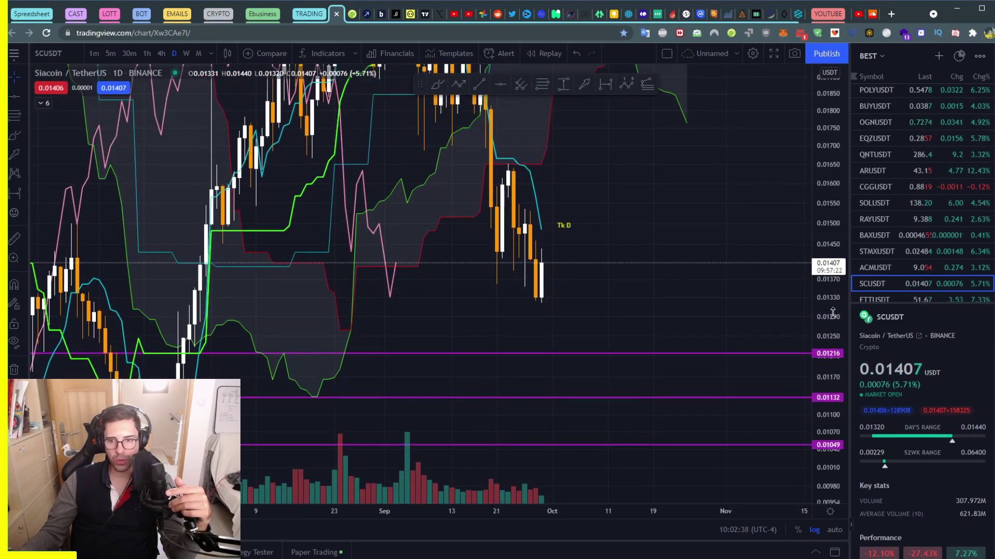
Step: Draw a horizontal line at 0.01482 from the price-axis menu
scroll(522, 315, "up", 4)
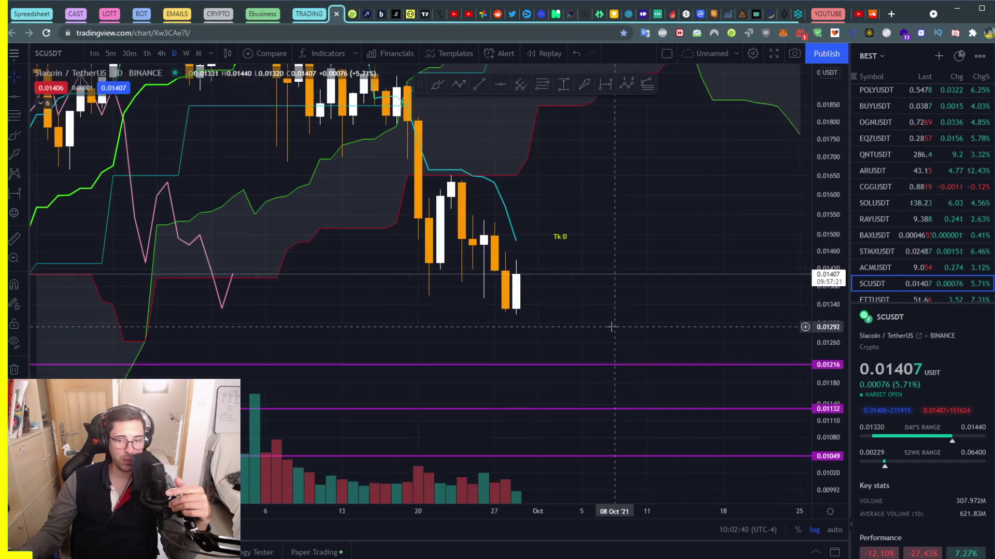
scroll(611, 328, "up", 2)
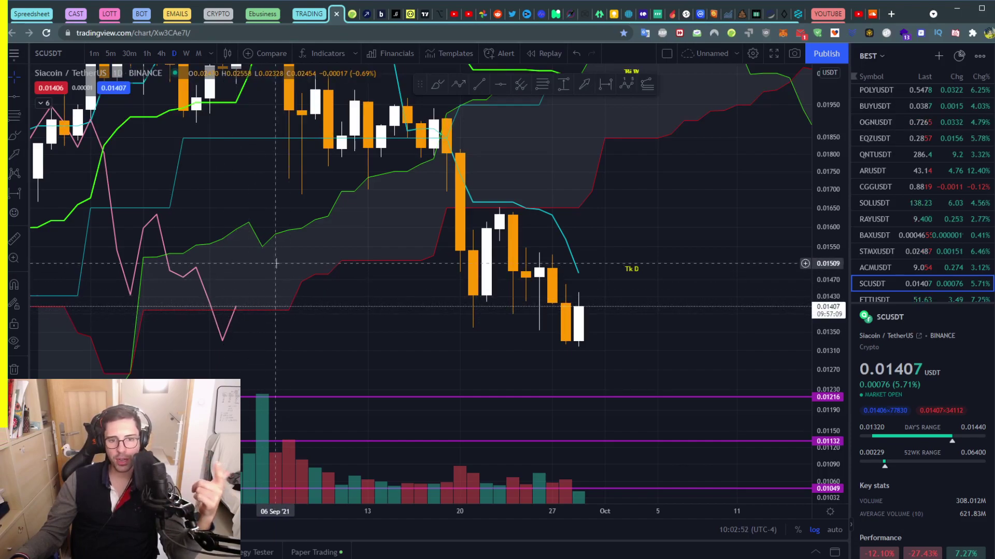
left_click(806, 274)
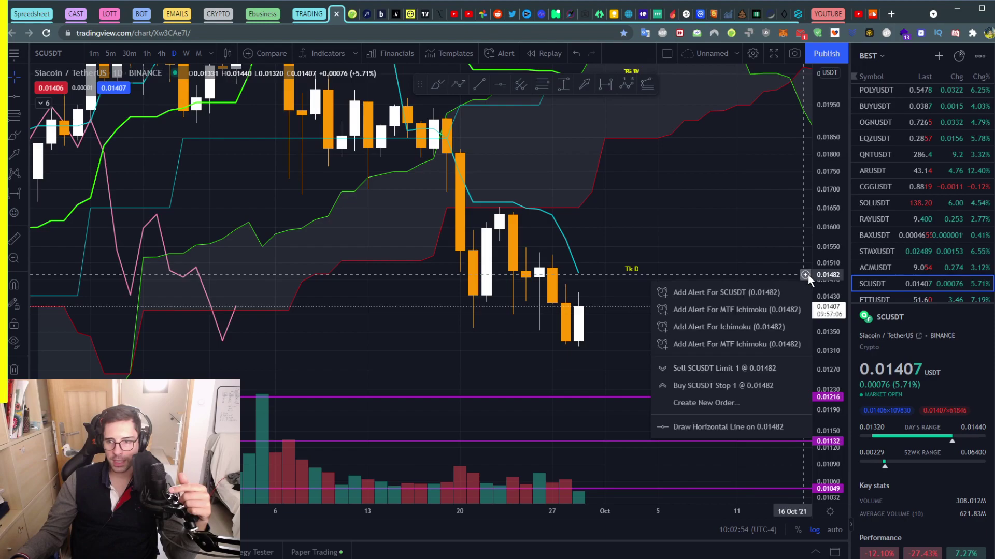
left_click(743, 427)
left_click_drag(613, 271, 557, 323)
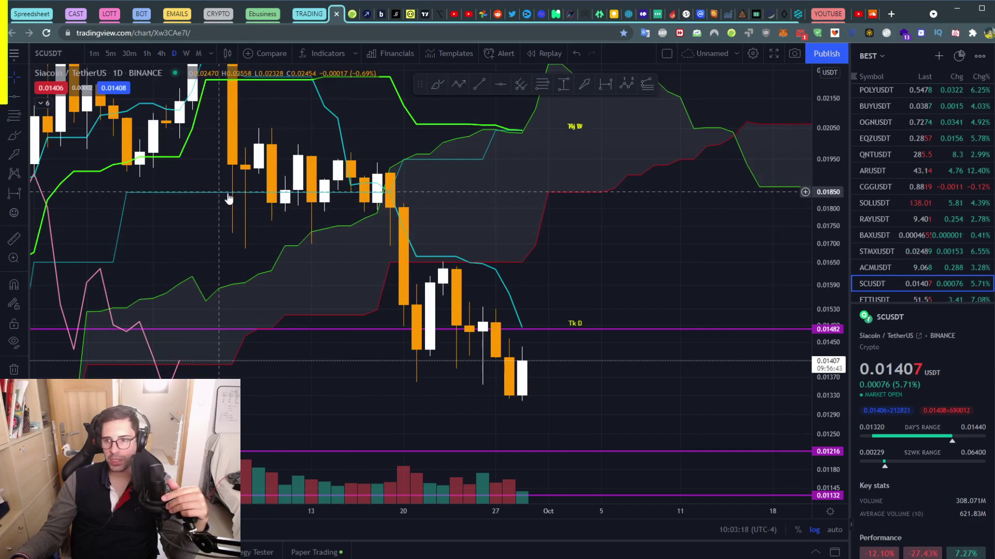
Step: Draw horizontal lines at 0.01853 and 0.01649
left_click(806, 191)
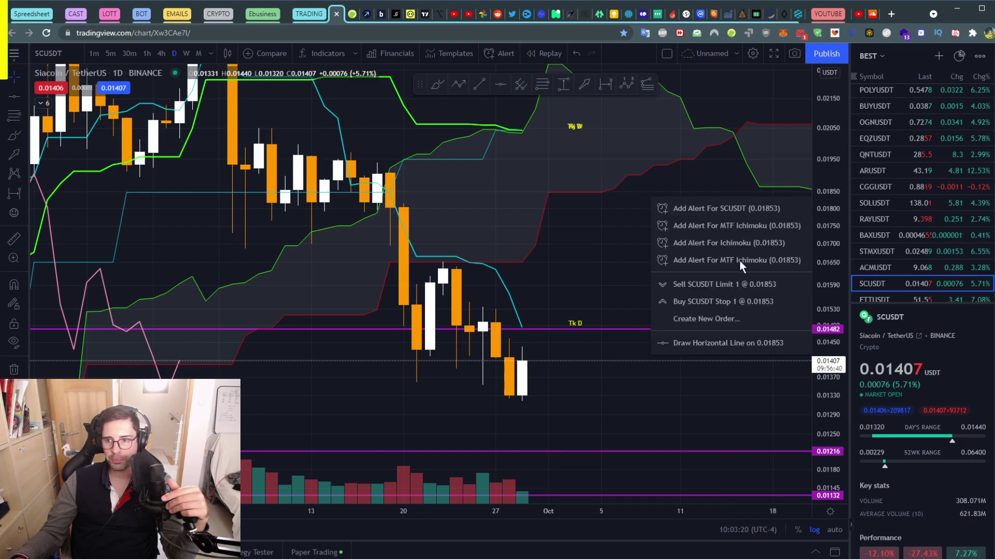
left_click(695, 342)
left_click_drag(680, 279, 645, 319)
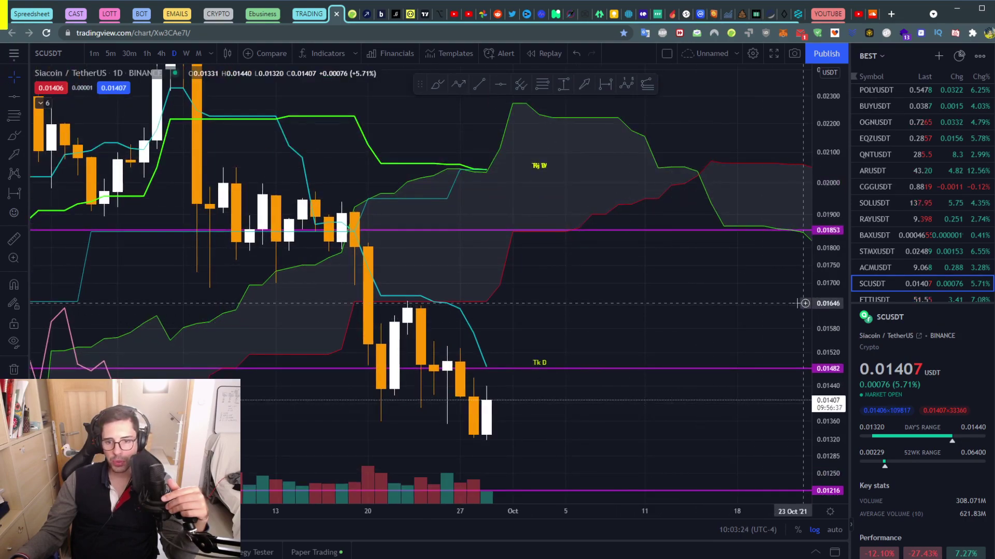
left_click(805, 303)
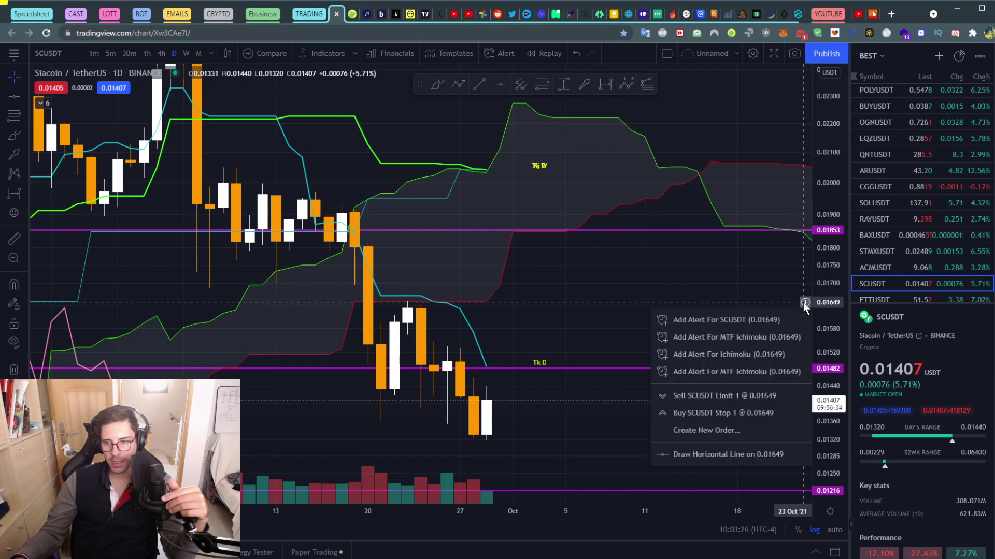
left_click(720, 454)
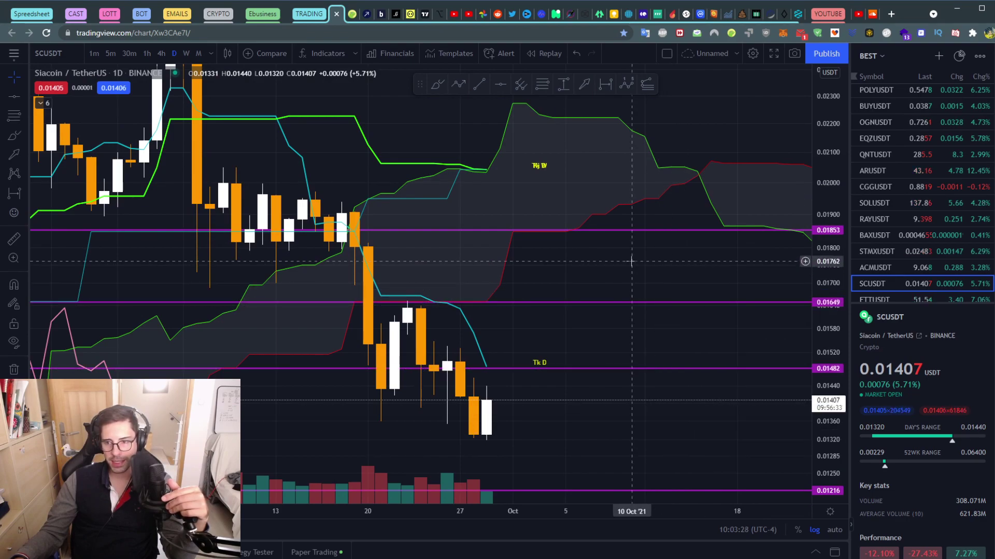
Step: Reveal the earlier highs and draw horizontal lines at 0.01954 and 0.02060
left_click_drag(631, 261, 586, 317)
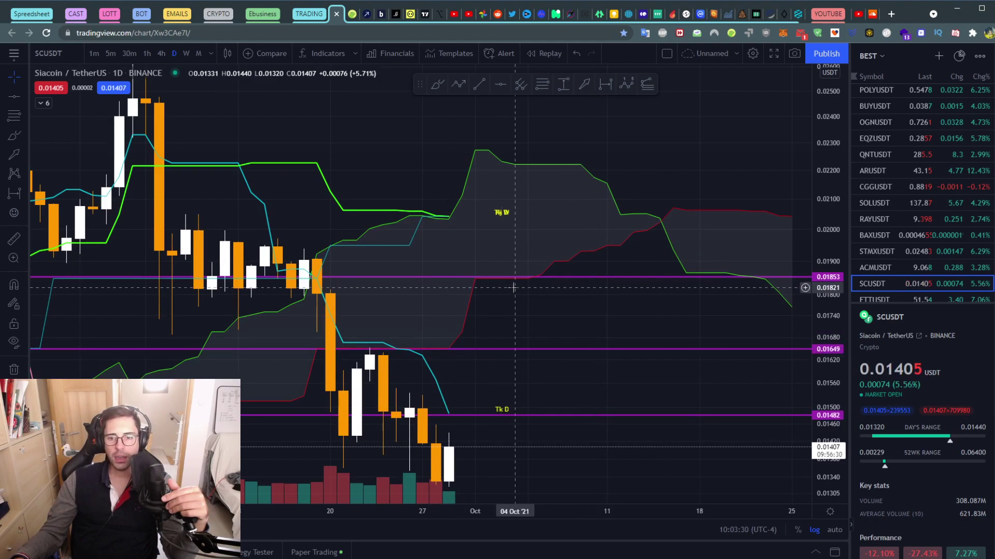
left_click_drag(535, 282, 412, 302)
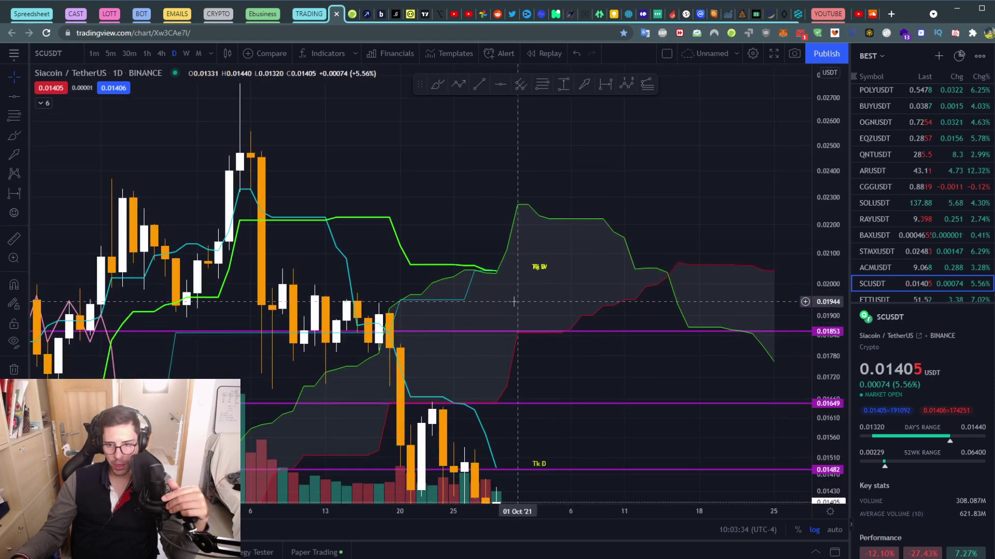
left_click(805, 301)
left_click(715, 441)
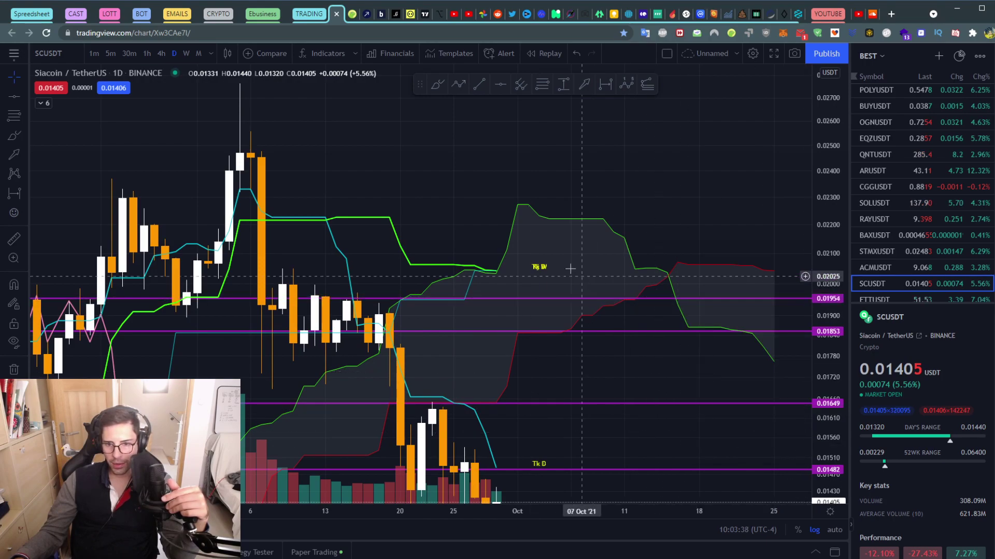
left_click(805, 266)
left_click(714, 409)
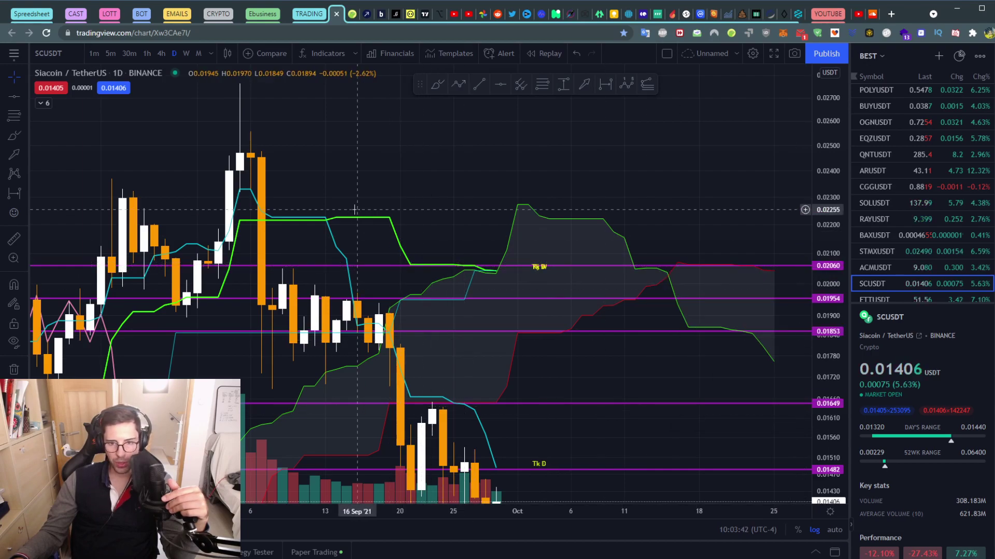
scroll(378, 223, "down", 3)
scroll(383, 220, "left", 5)
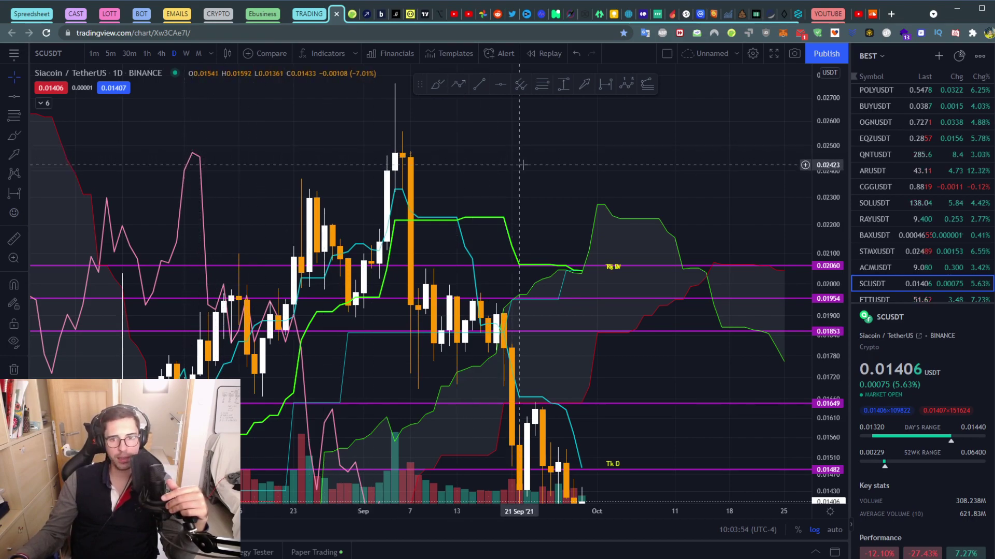
Step: Pan and compress the price scale so every level from 0.01132 to 0.02060 shows
left_click_drag(522, 165, 431, 143)
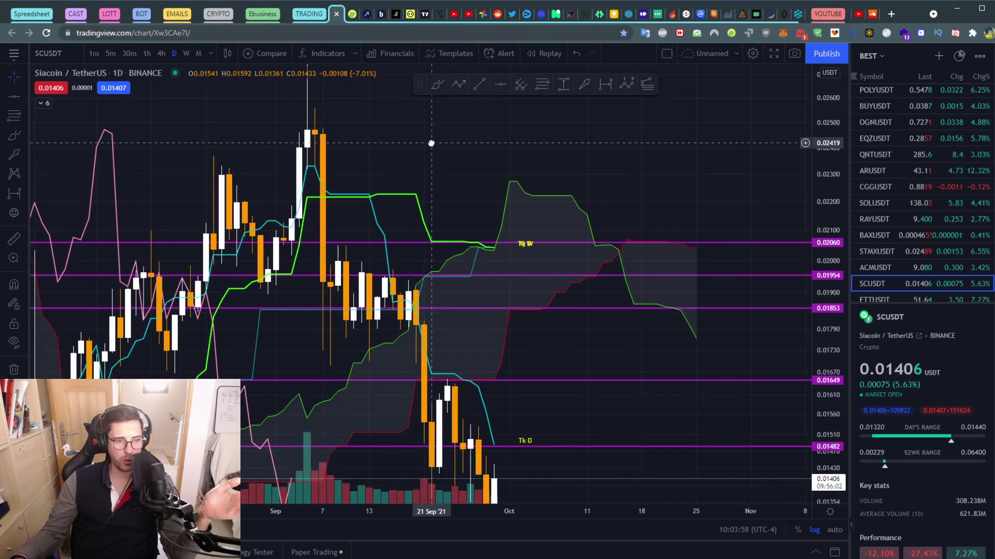
left_click_drag(431, 143, 477, 172)
left_click_drag(819, 305, 808, 357)
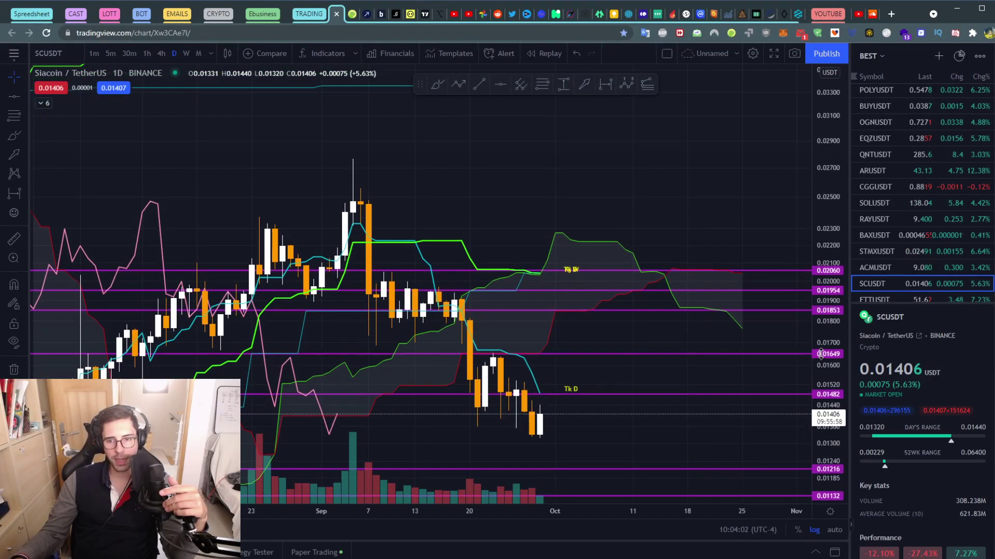